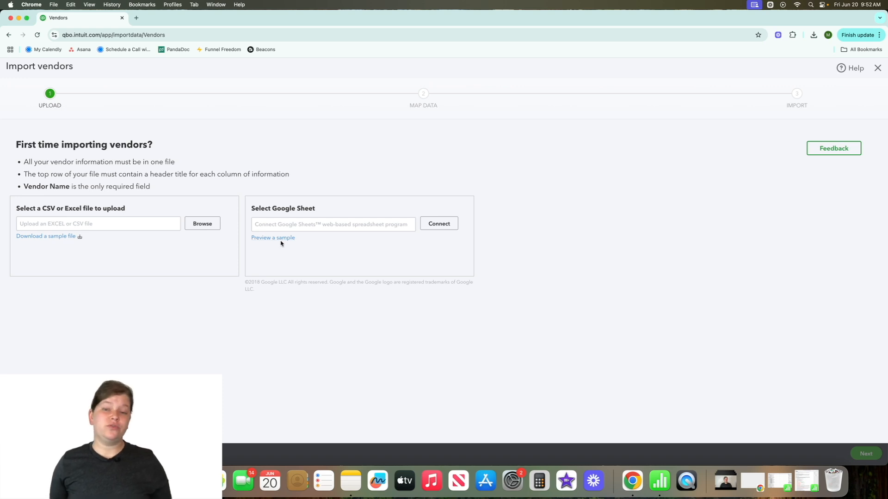
Step: Download the sample vendor import file, open it in Numbers and examine its header row
click(49, 238)
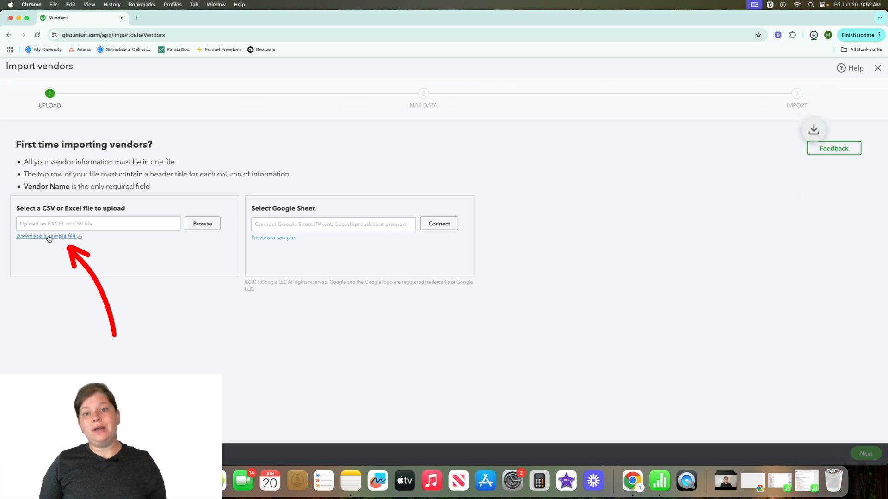
click(750, 62)
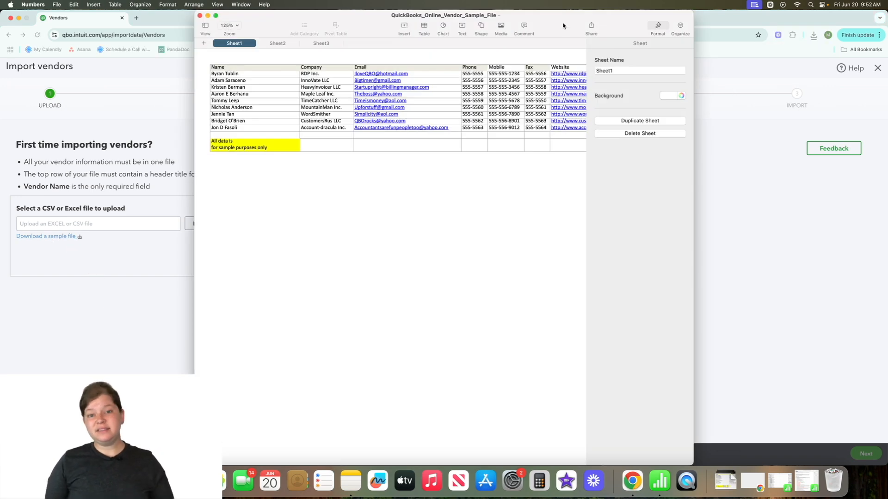
double_click(563, 25)
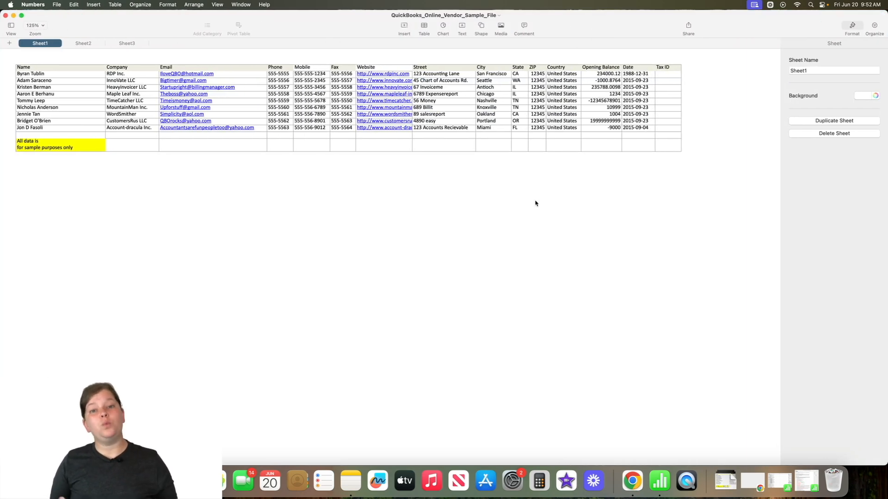
click(27, 68)
click(7, 68)
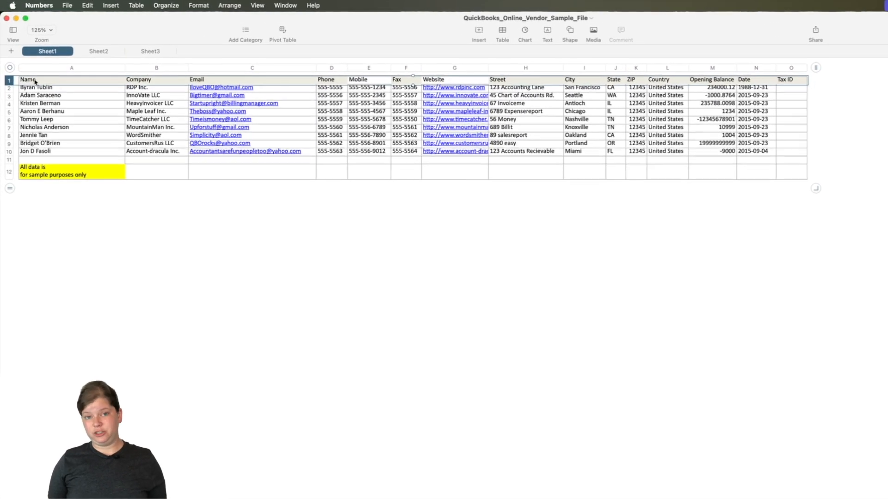
click(276, 377)
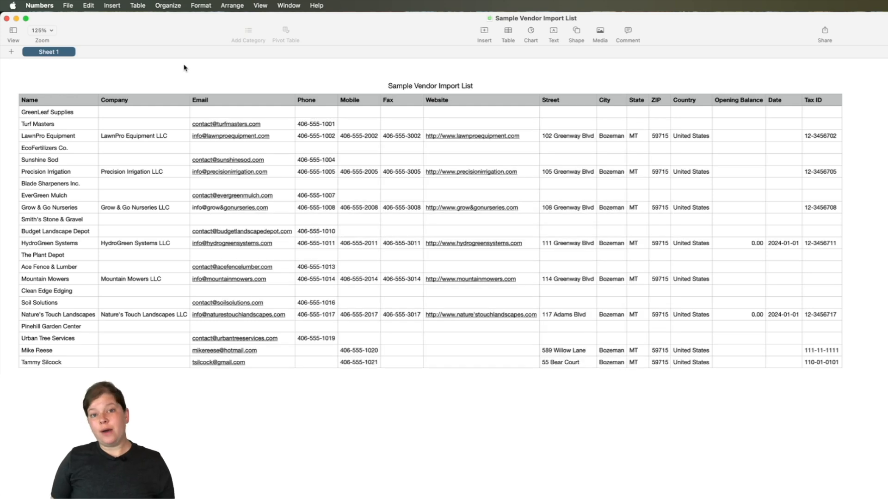
Step: Export the Sample Vendor Import List spreadsheet as a CSV file to the Downloads folder
click(70, 6)
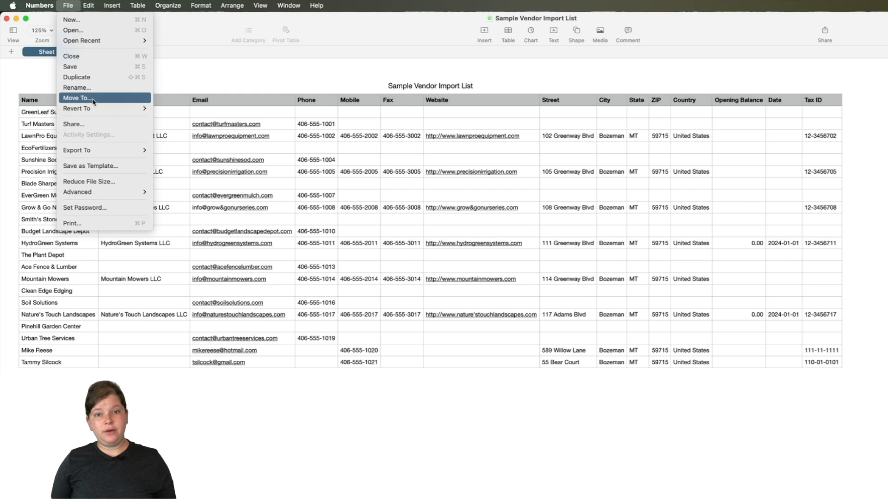
mouse_move(124, 154)
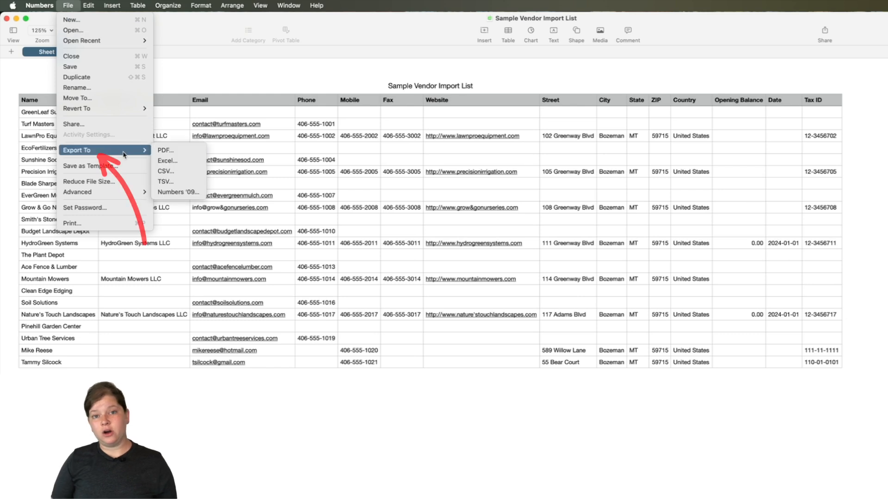
click(178, 172)
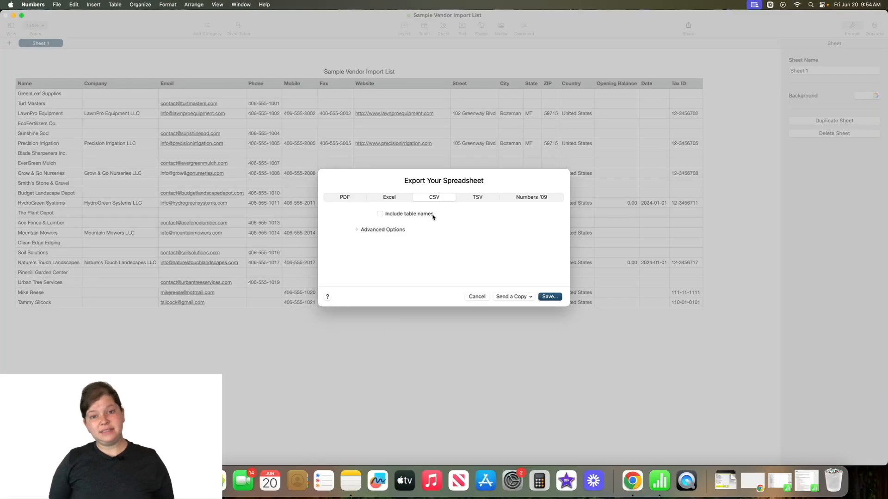
click(550, 298)
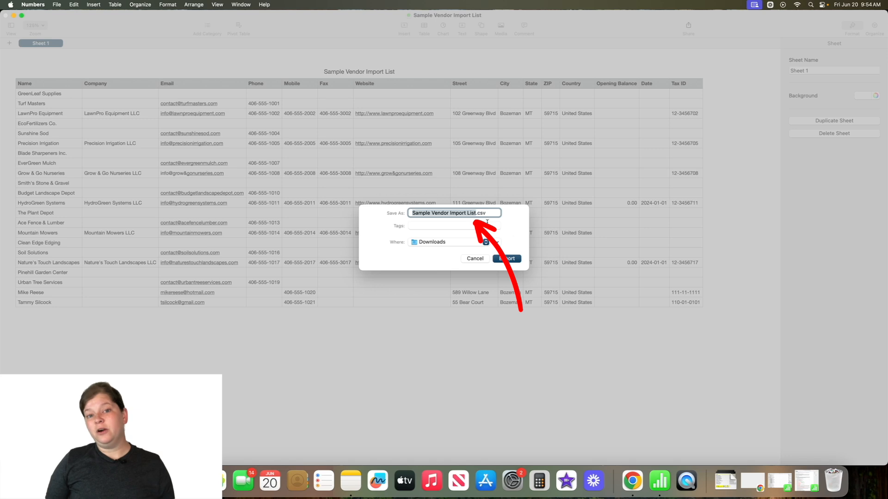
click(506, 258)
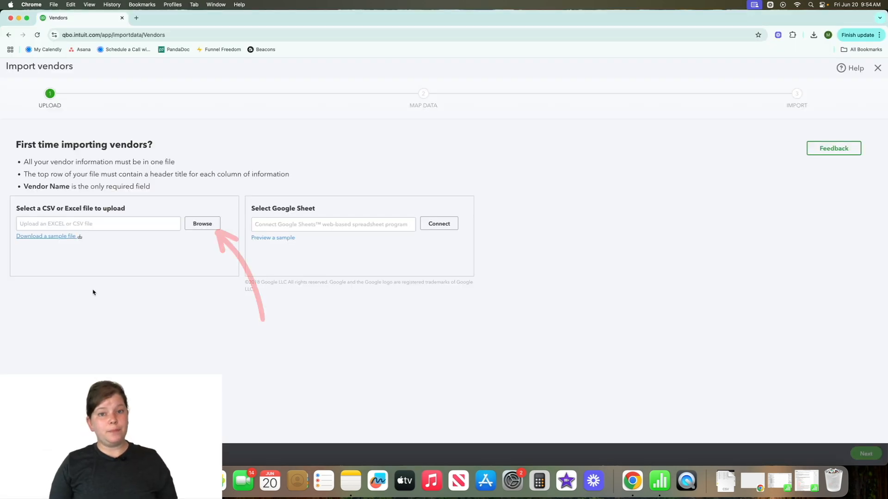
Step: Switch to QuickBooks Online in Chrome, upload Sample Vendor Import List.csv for the vendor import and proceed to field mapping
click(202, 224)
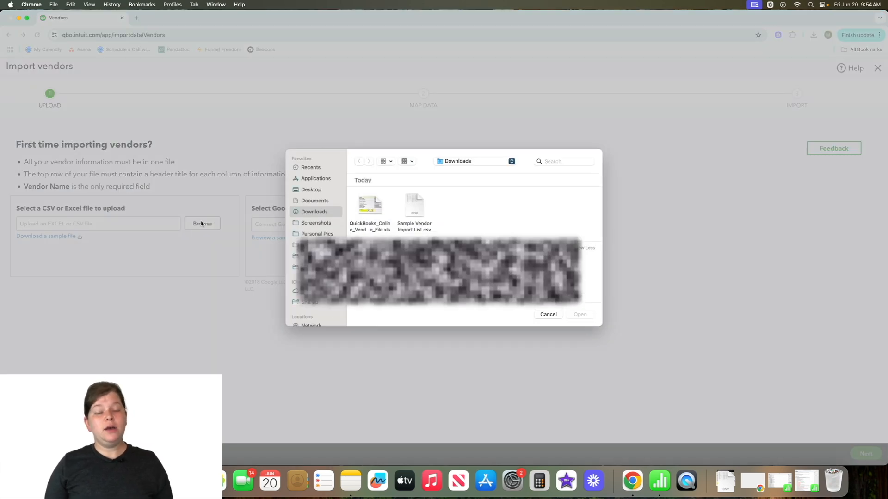
click(420, 209)
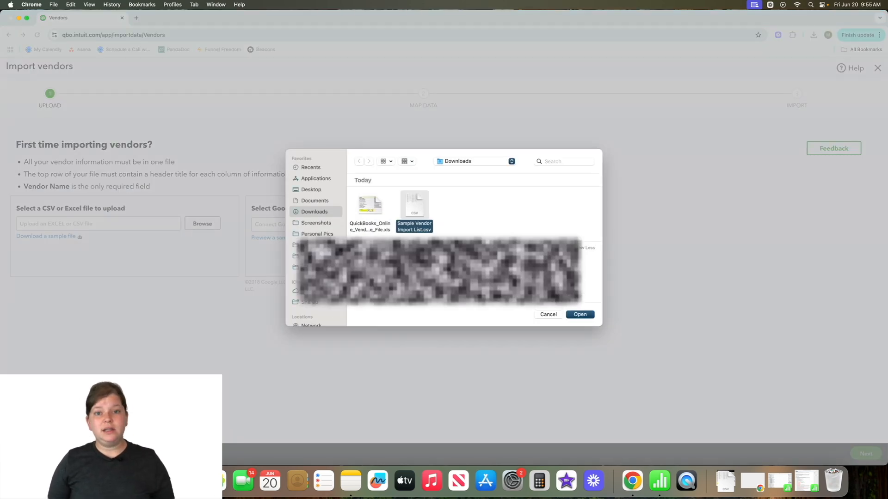
click(580, 314)
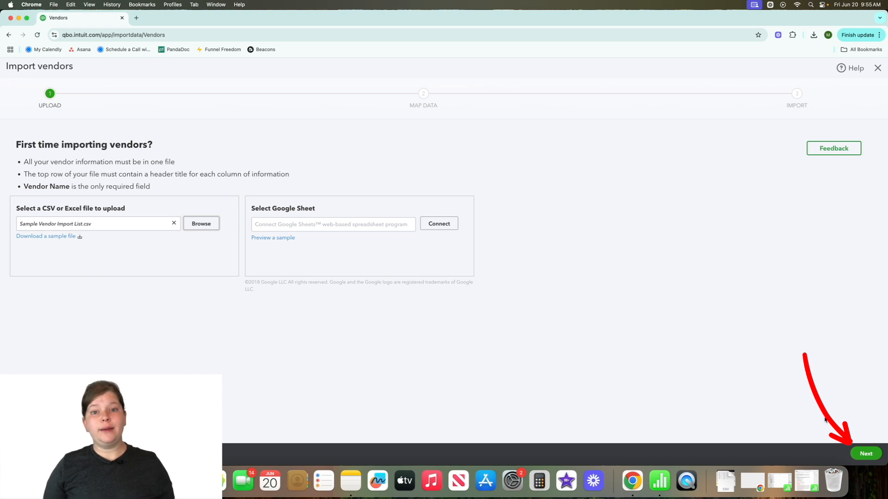
click(859, 458)
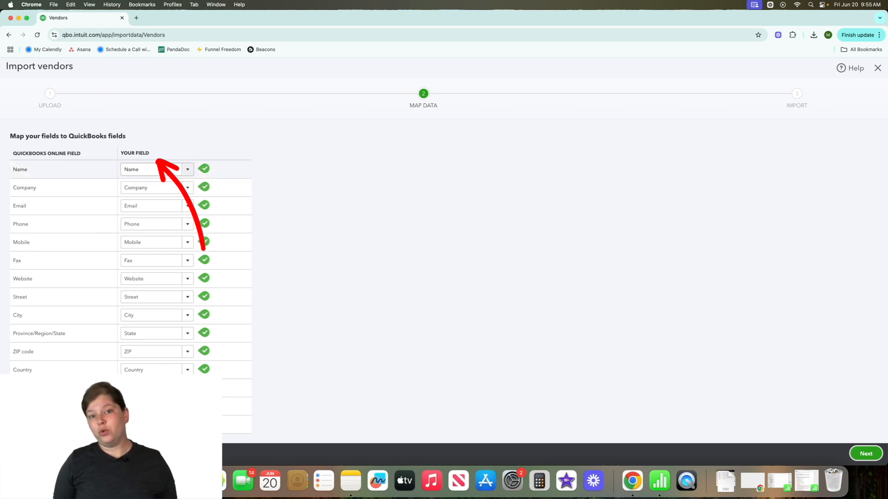
Step: Check the mapping choices for the Name field and accept the field mapping as matched
click(188, 170)
click(189, 171)
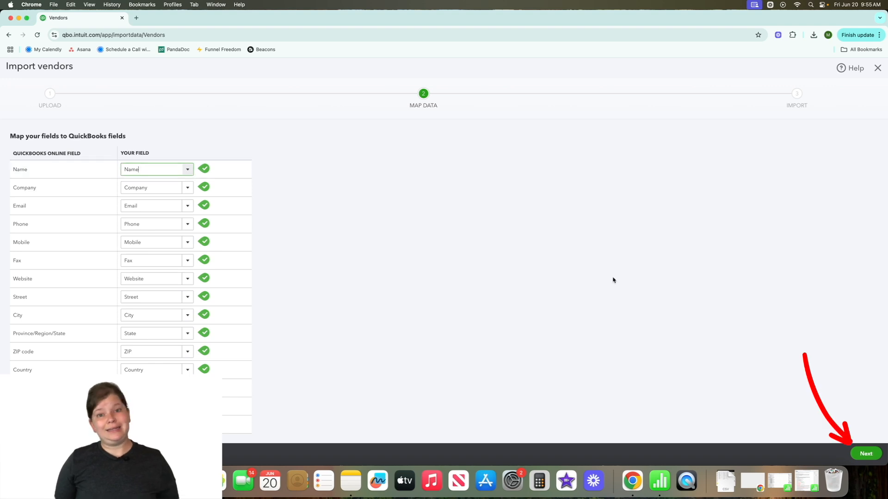
click(863, 450)
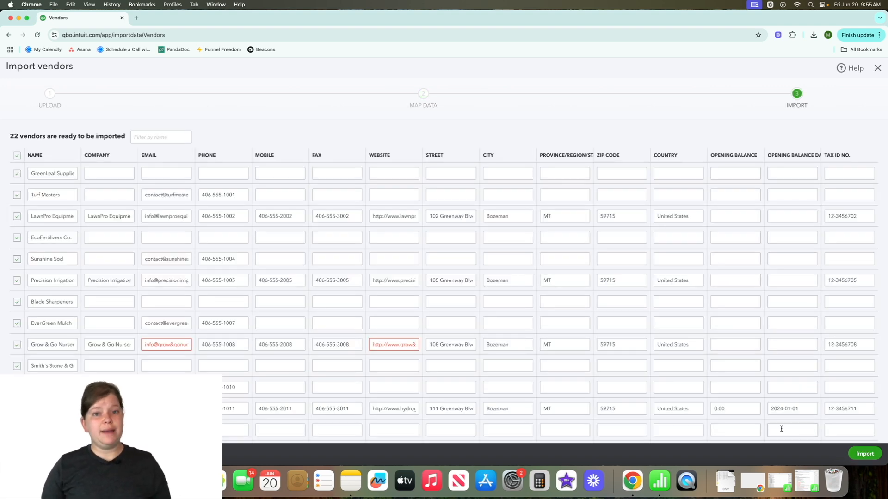
Step: Review the vendors to import and remove the ampersand from the email and website of Grow & Go Nurseries
scroll(589, 405, down, 3)
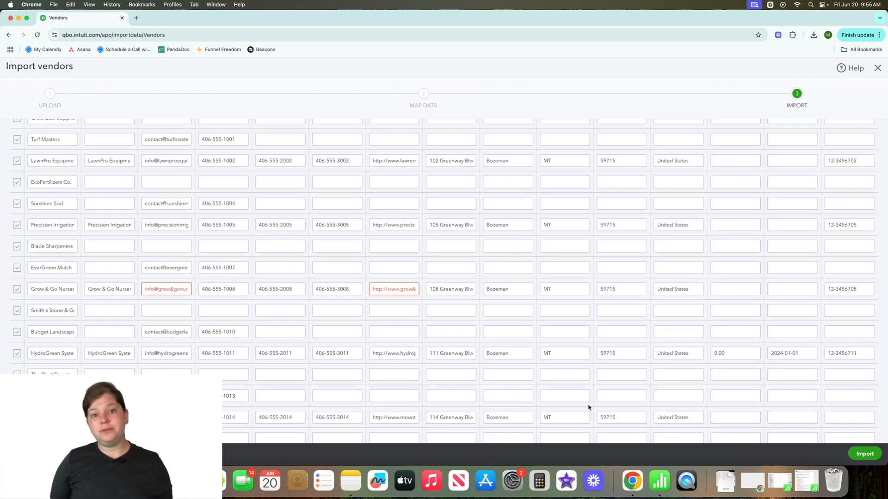
scroll(589, 407, down, 1)
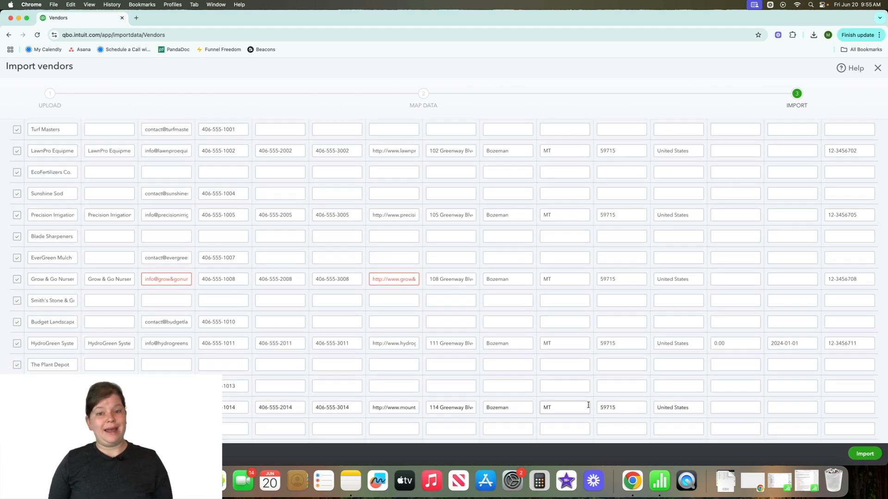
scroll(588, 405, up, 4)
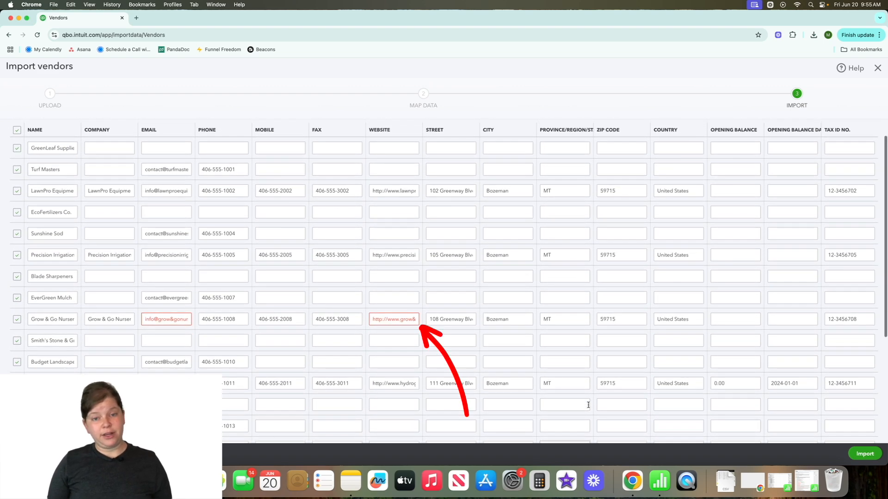
mouse_move(412, 320)
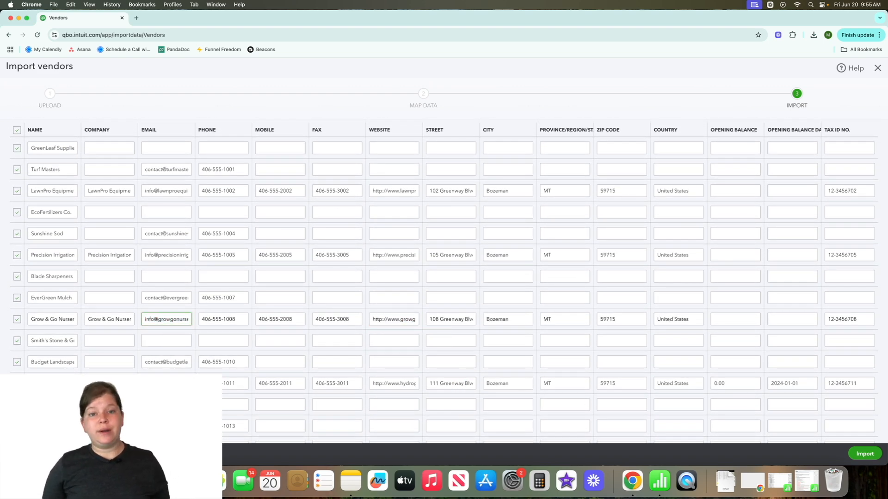
scroll(392, 383, down, 13)
mouse_move(390, 382)
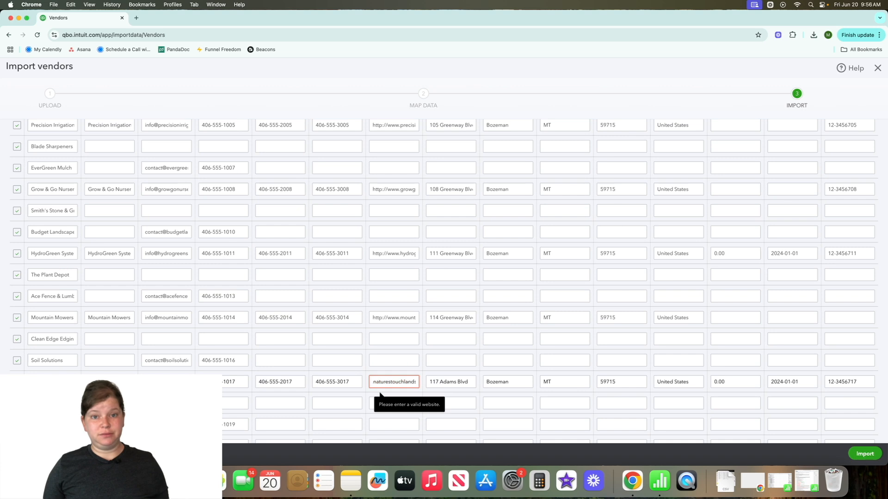
scroll(394, 386, down, 4)
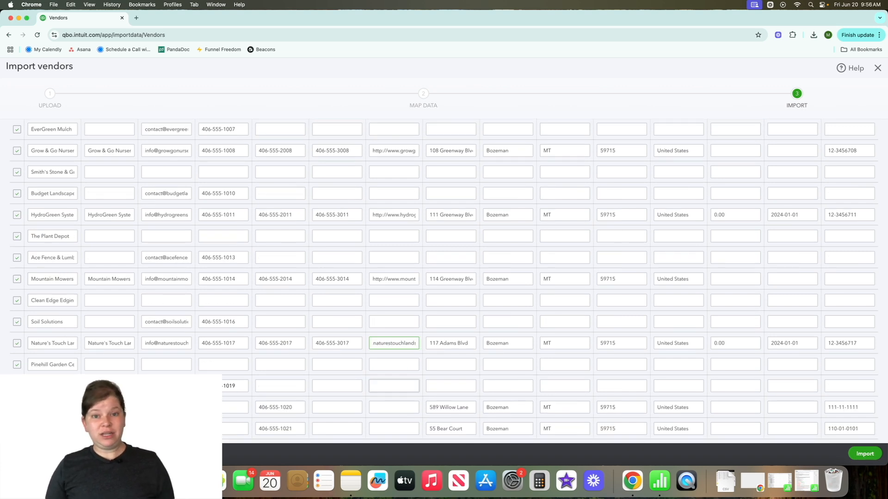
Step: Keep every vendor selected, review the corrected rows and import the vendors
click(17, 300)
click(17, 300)
scroll(440, 359, up, 6)
scroll(441, 360, up, 4)
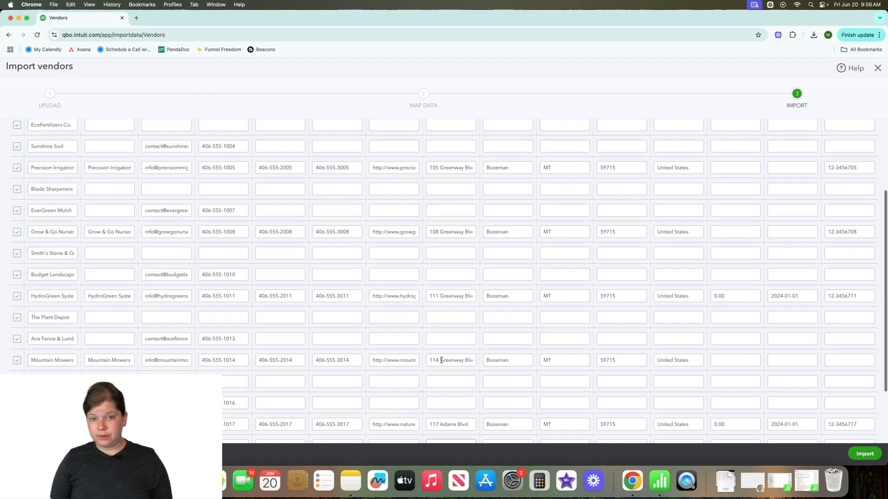
click(866, 456)
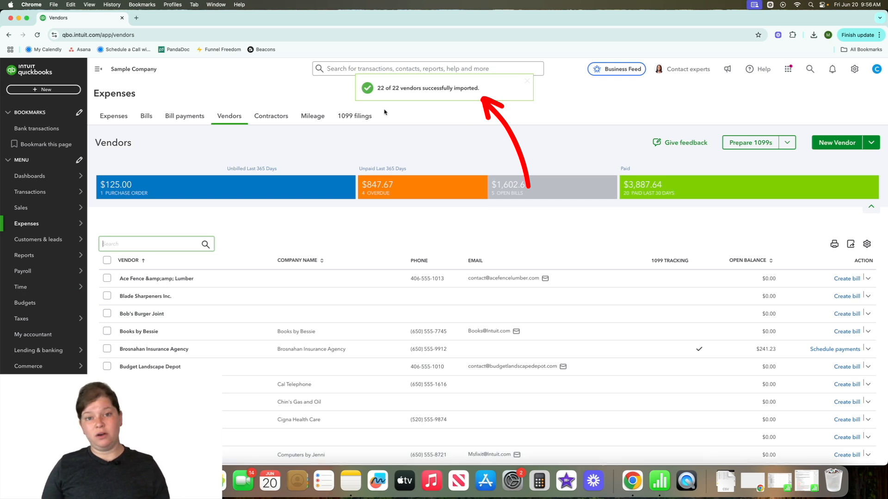
Step: Open the imported Grow & Go Nurseries vendor, set its middle name to "&" and save the record
scroll(244, 293, down, 2)
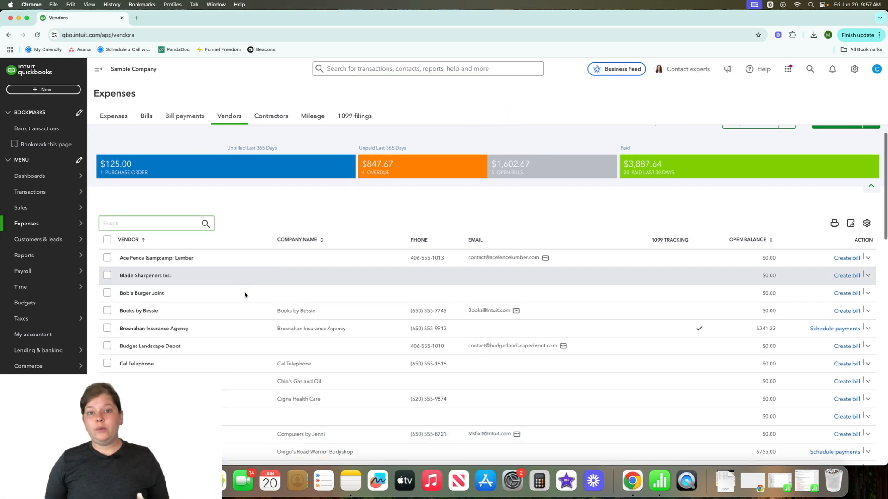
scroll(245, 296, down, 5)
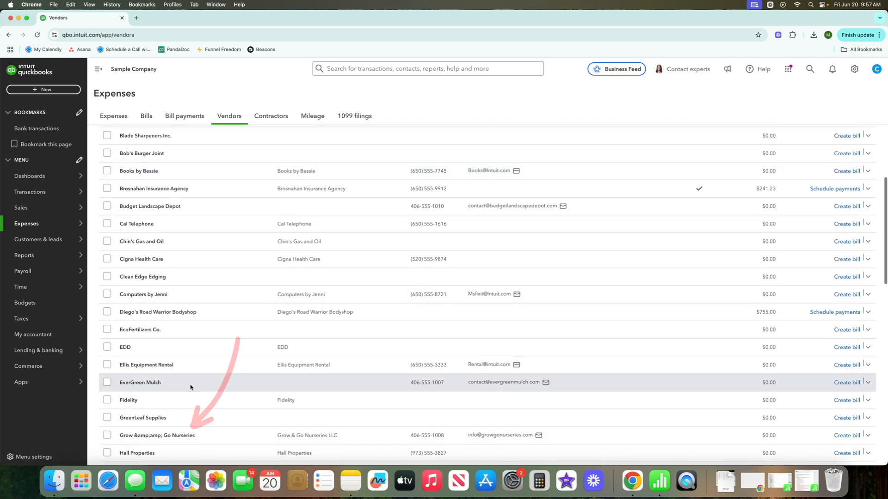
click(189, 434)
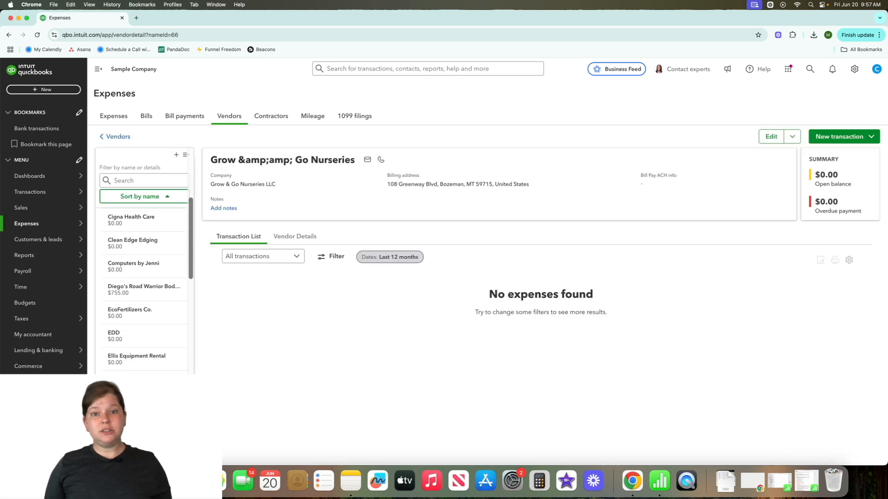
click(767, 140)
click(786, 139)
click(751, 173)
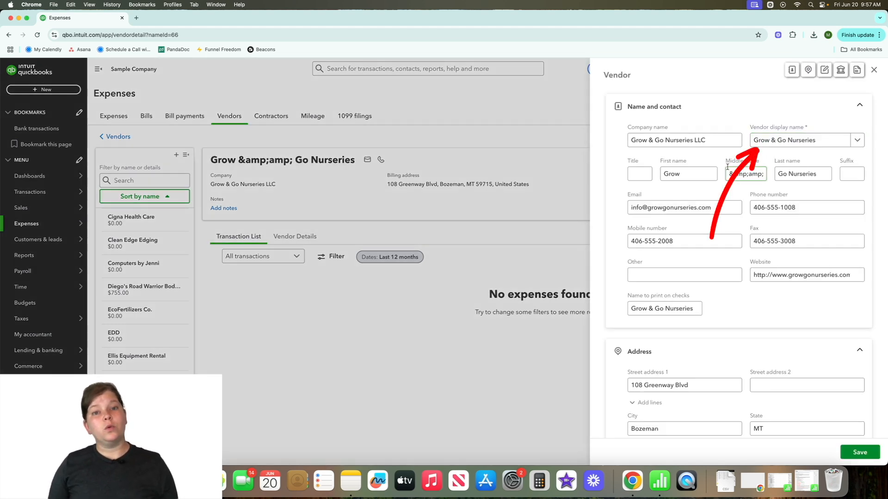
key(super+a)
text(&)
click(874, 455)
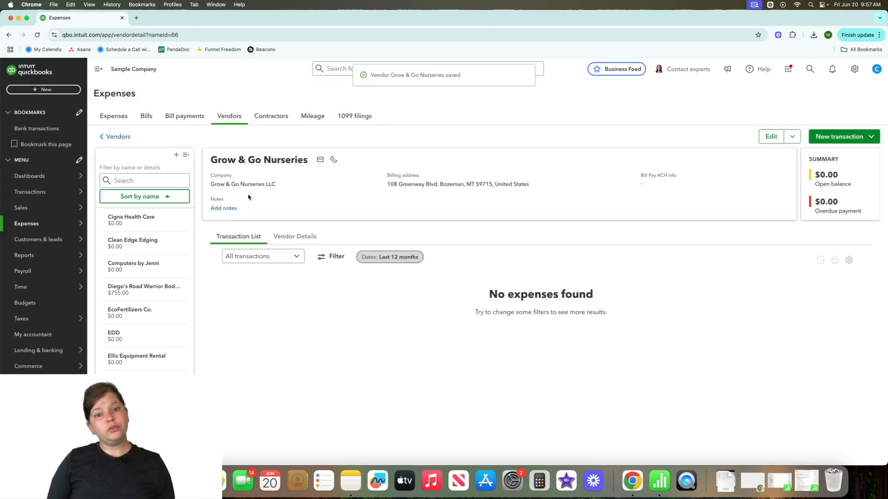
Step: Return to the vendor list and review the imported vendors' names and contact details
click(111, 136)
scroll(443, 280, down, 1)
scroll(443, 280, down, 6)
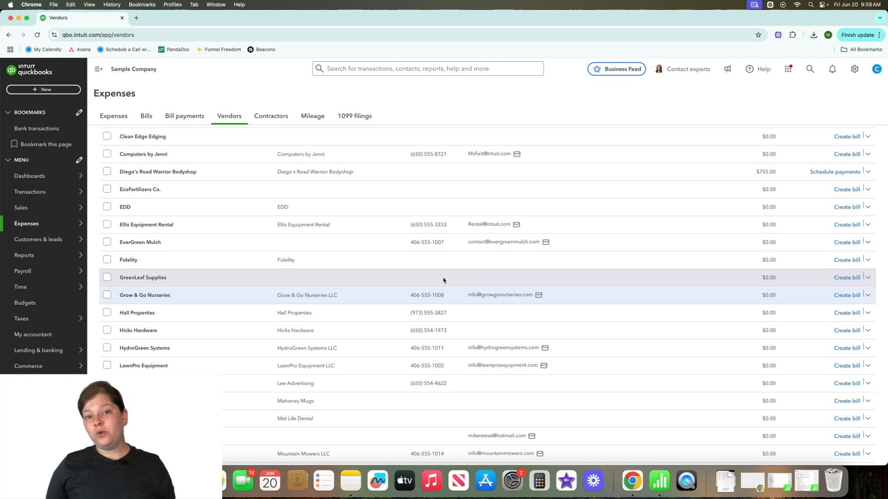
scroll(443, 280, down, 1)
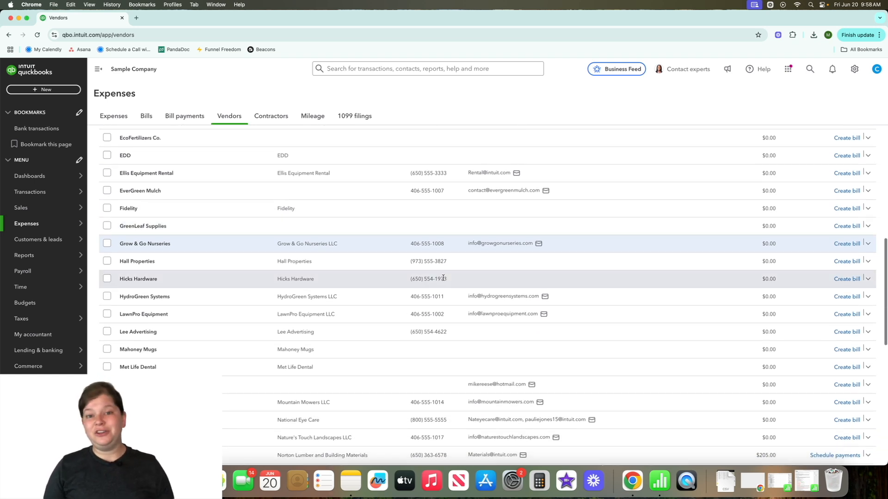
scroll(248, 328, up, 15)
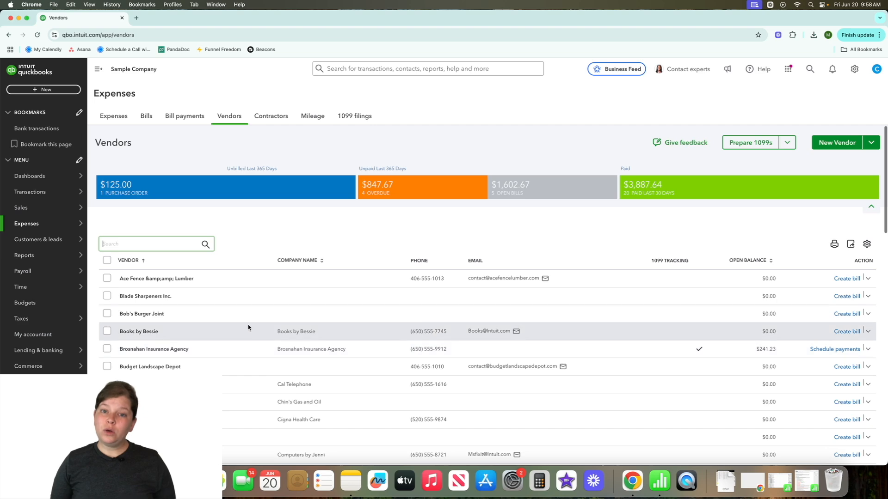
Step: Open the individual vendor listed just below Sunshine Sod, enable Track payments for 1099 and save the record
scroll(247, 328, down, 3)
scroll(248, 328, down, 7)
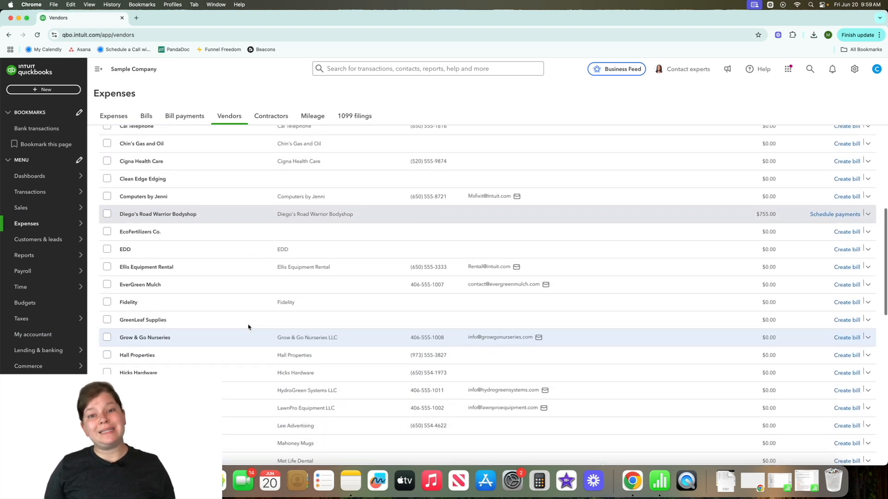
scroll(248, 327, down, 3)
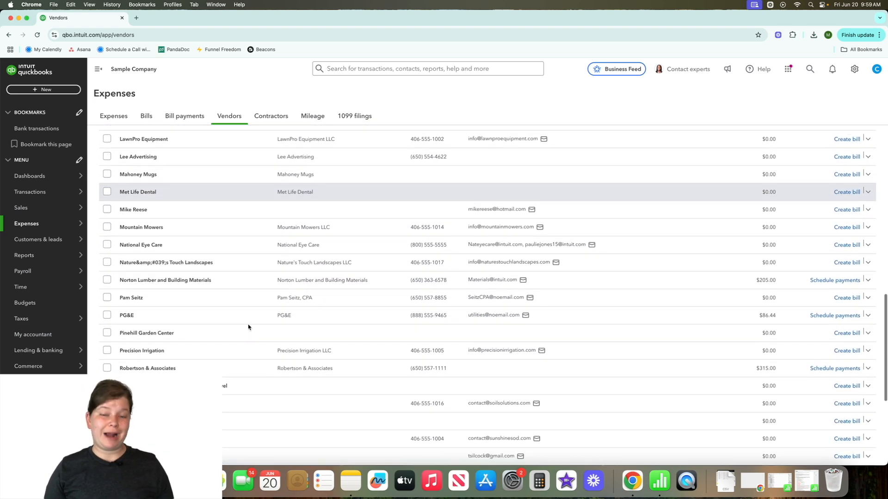
click(235, 387)
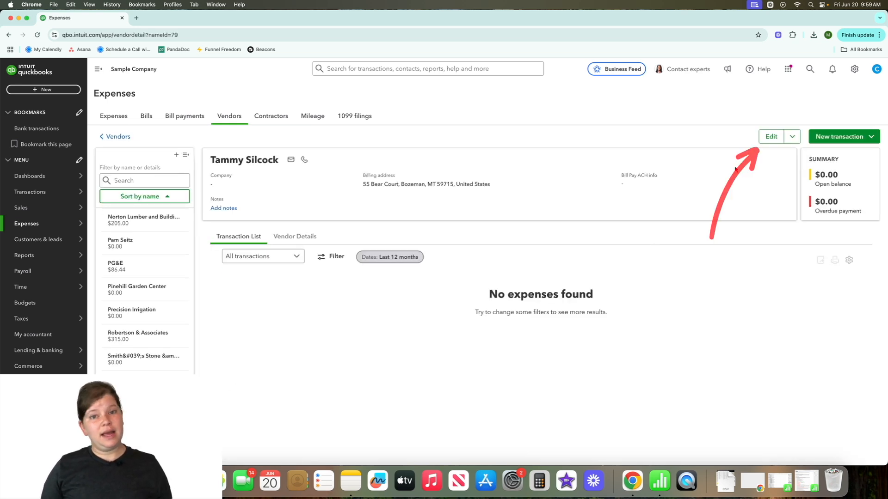
click(770, 136)
scroll(764, 244, down, 5)
scroll(764, 244, down, 6)
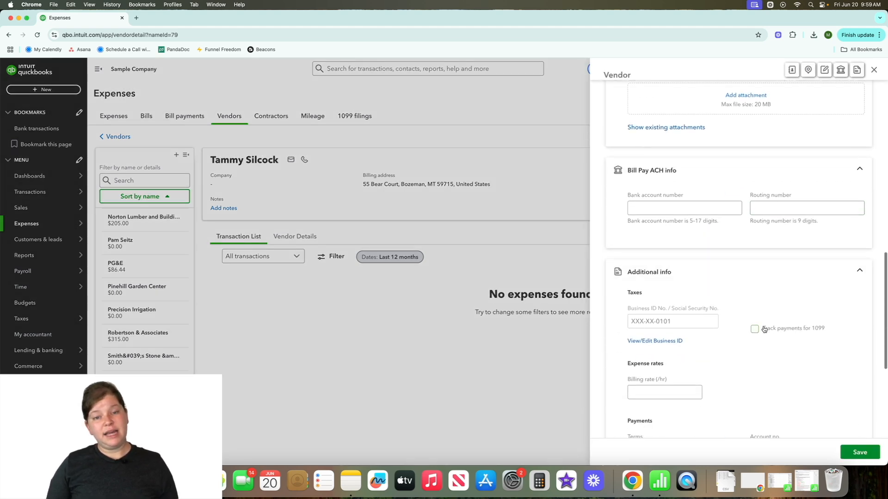
click(755, 328)
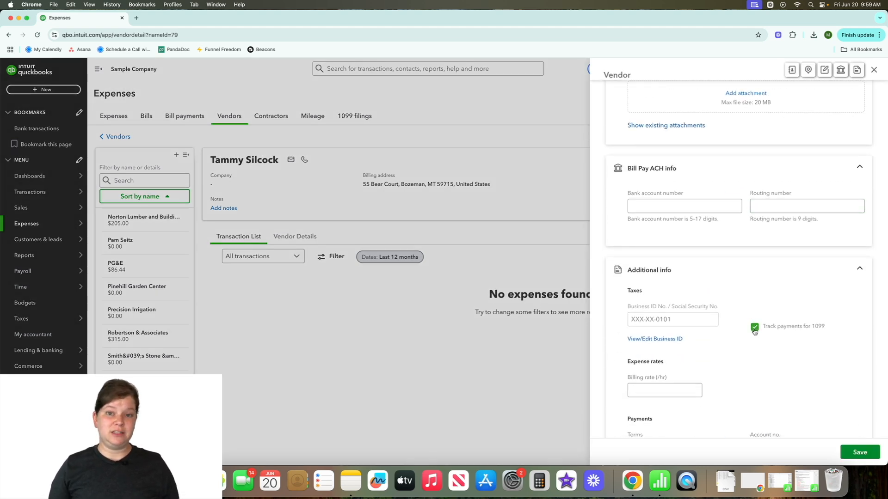
click(859, 452)
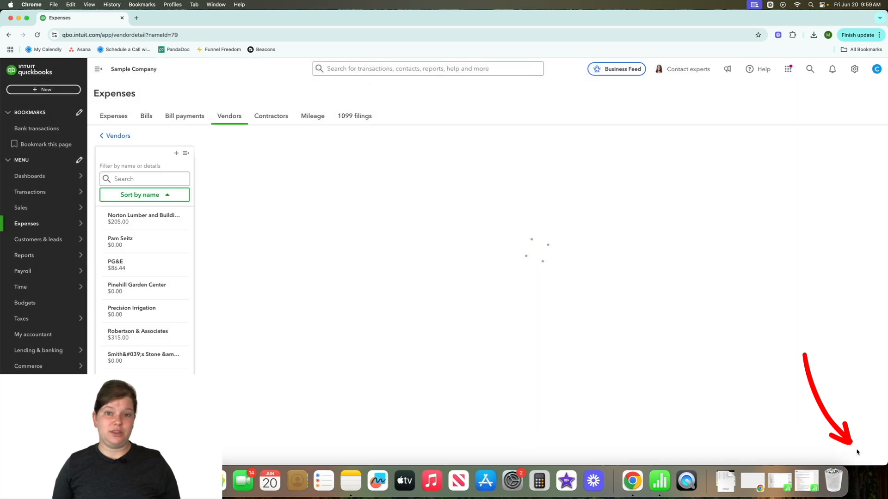